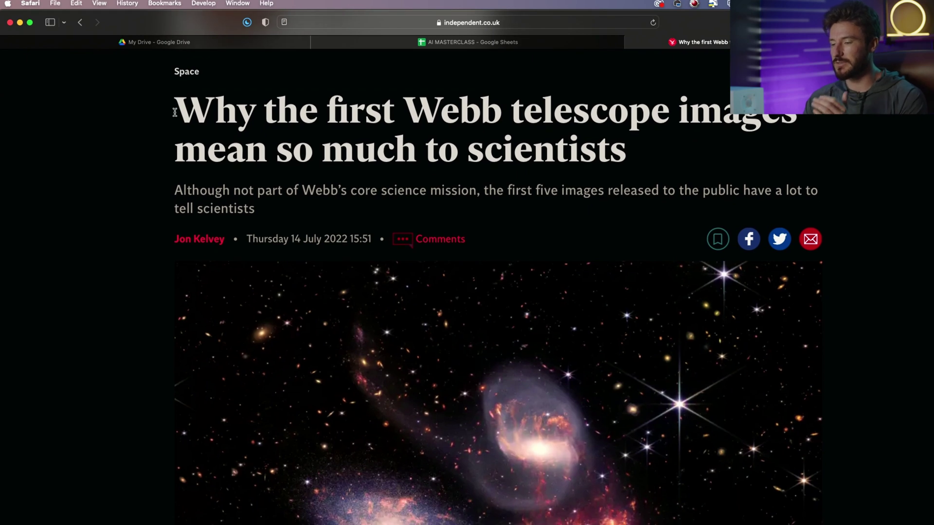
Highlight the Webb images headline and read down past the Carina and Southern Ring Nebula images to Stephan's Quintet.
{"action": "left_click_drag", "start_coordinate": [174, 113], "coordinate": [645, 139]}
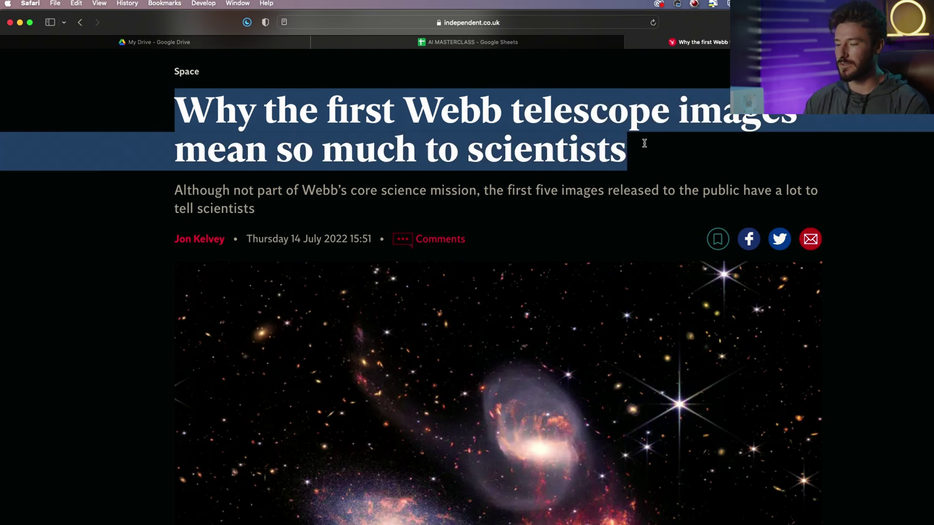
{"action": "scroll", "coordinate": [644, 143], "scroll_direction": "down", "scroll_amount": 15}
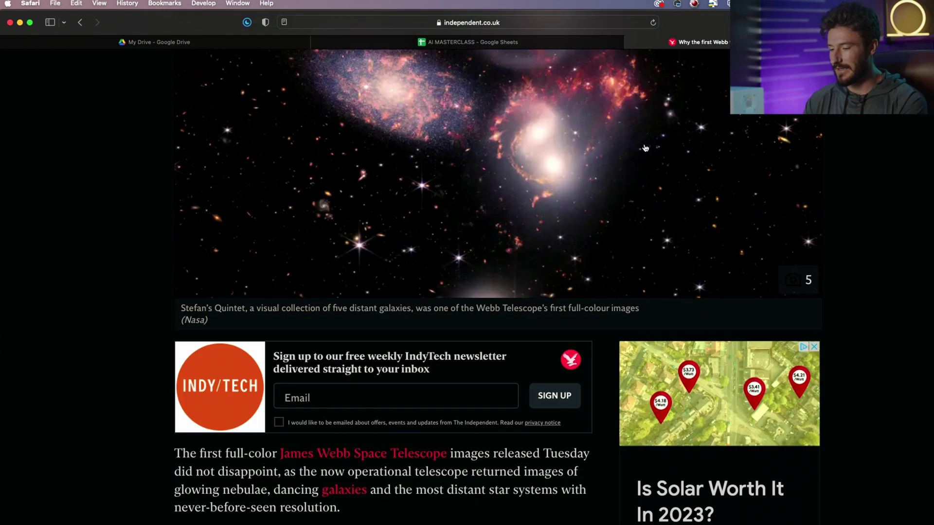
{"action": "scroll", "coordinate": [585, 182], "scroll_direction": "down", "scroll_amount": 15}
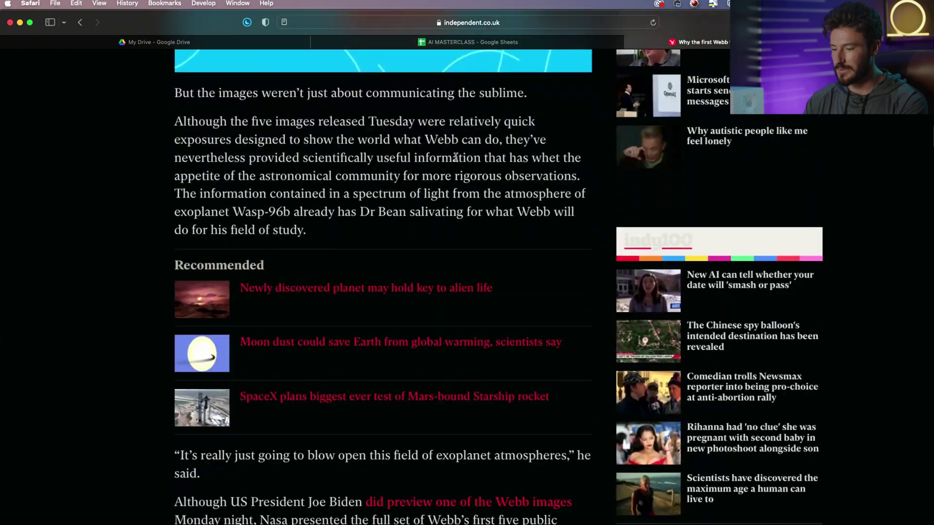
{"action": "scroll", "coordinate": [451, 154], "scroll_direction": "down", "scroll_amount": 10}
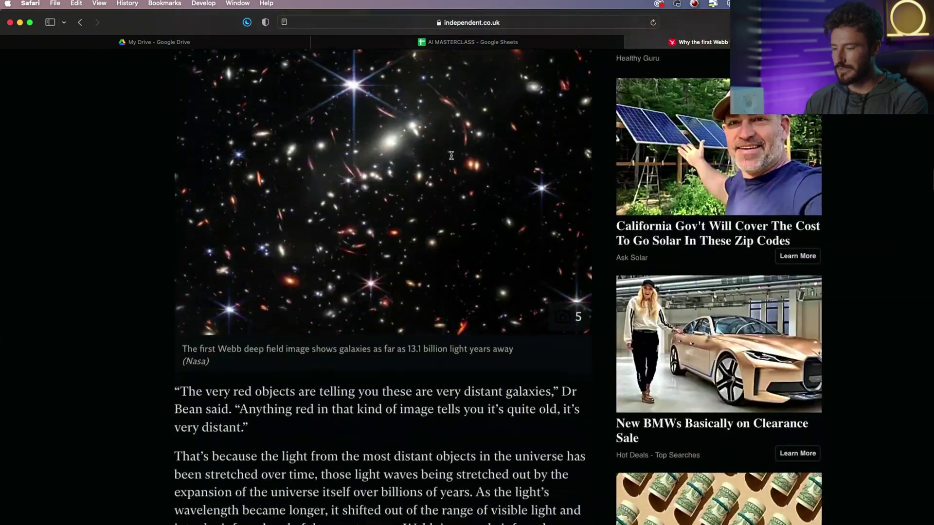
{"action": "scroll", "coordinate": [452, 159], "scroll_direction": "down", "scroll_amount": 10}
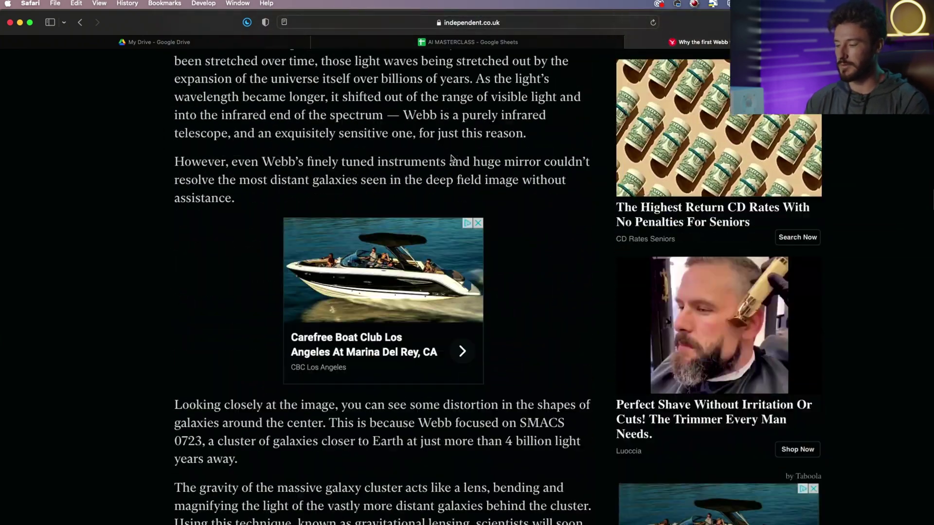
{"action": "scroll", "coordinate": [451, 158], "scroll_direction": "down", "scroll_amount": 8}
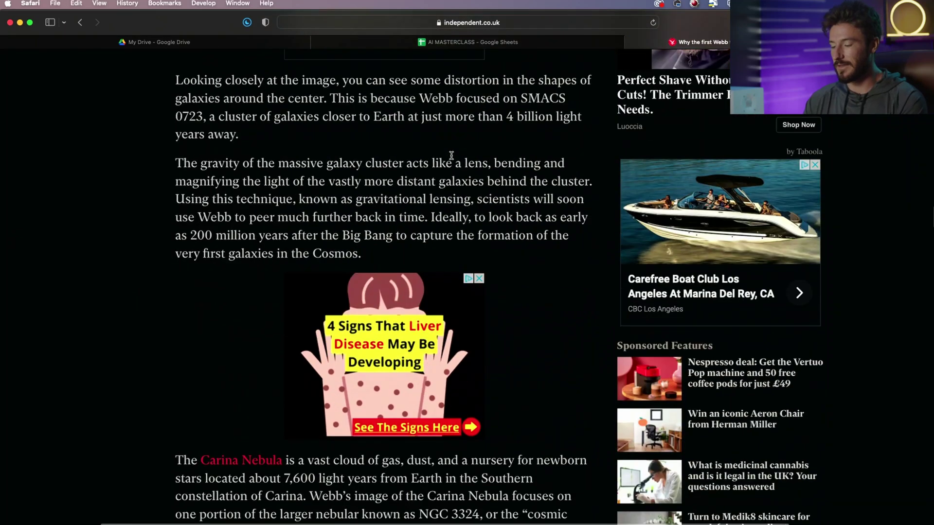
{"action": "scroll", "coordinate": [451, 155], "scroll_direction": "down", "scroll_amount": 3}
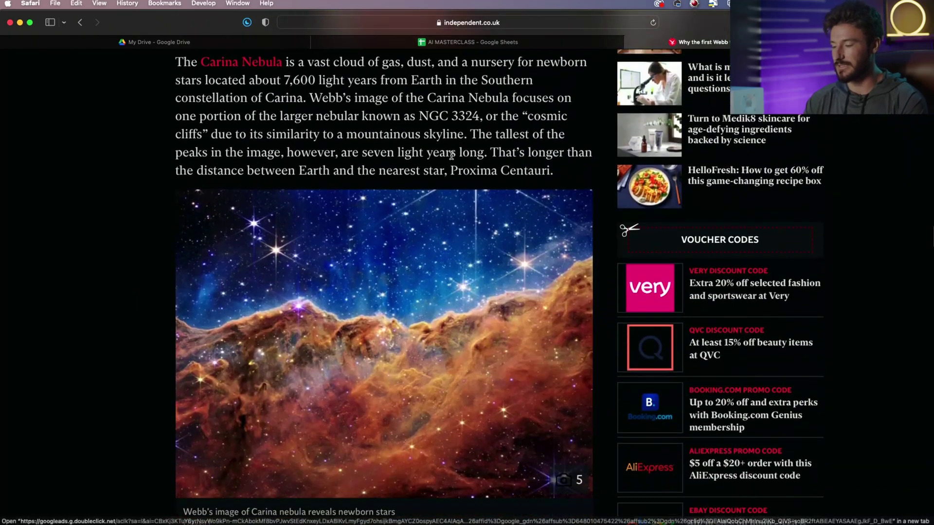
{"action": "scroll", "coordinate": [451, 155], "scroll_direction": "down", "scroll_amount": 2}
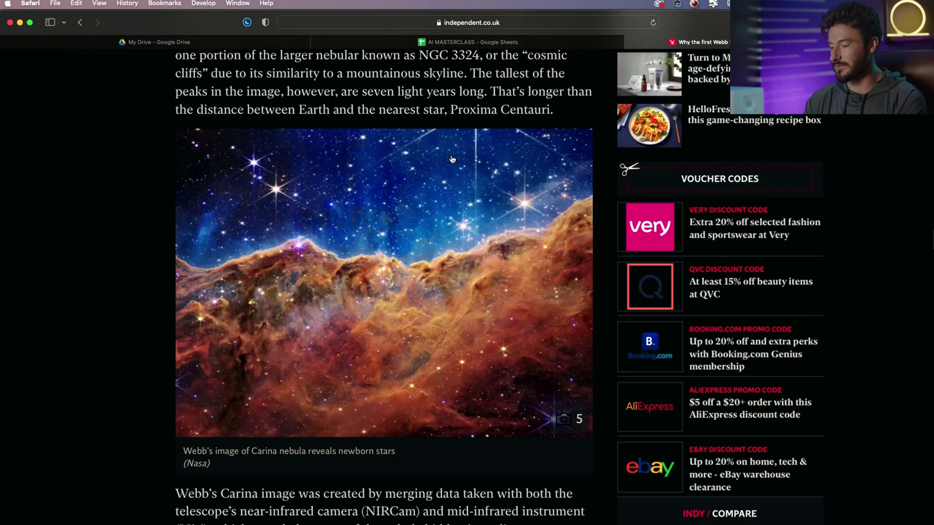
{"action": "scroll", "coordinate": [451, 158], "scroll_direction": "down", "scroll_amount": 15}
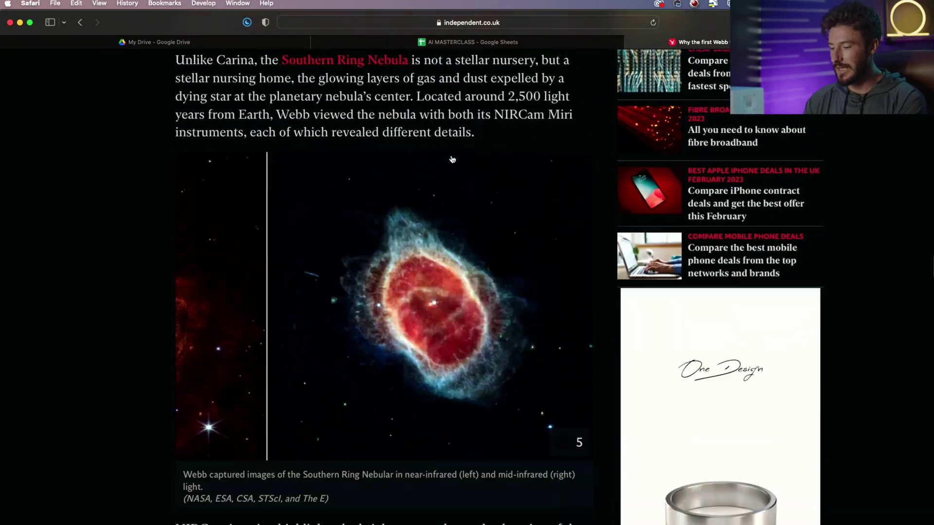
{"action": "scroll", "coordinate": [452, 158], "scroll_direction": "down", "scroll_amount": 5}
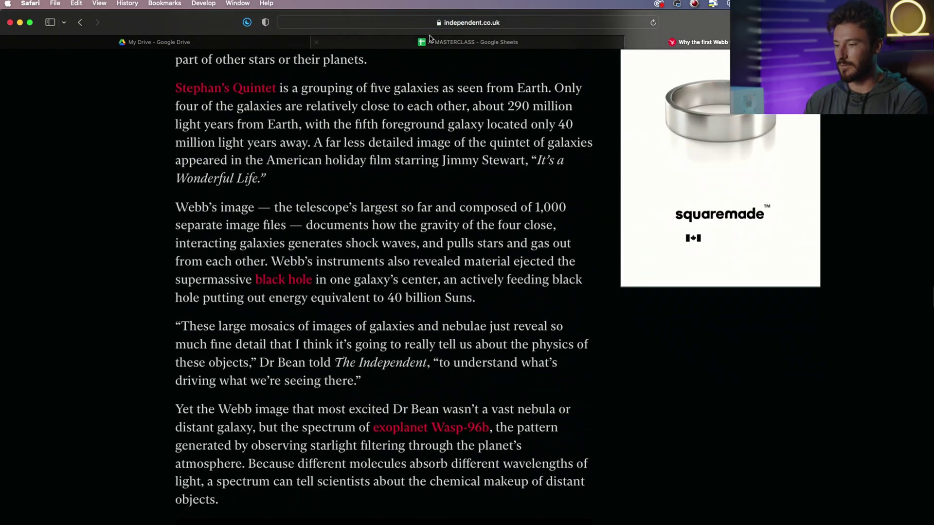
Copy the article's URL from Safari and bring ChatGPT to the front in full screen.
{"action": "left_click", "coordinate": [409, 22]}
{"action": "key", "text": "super+c"}
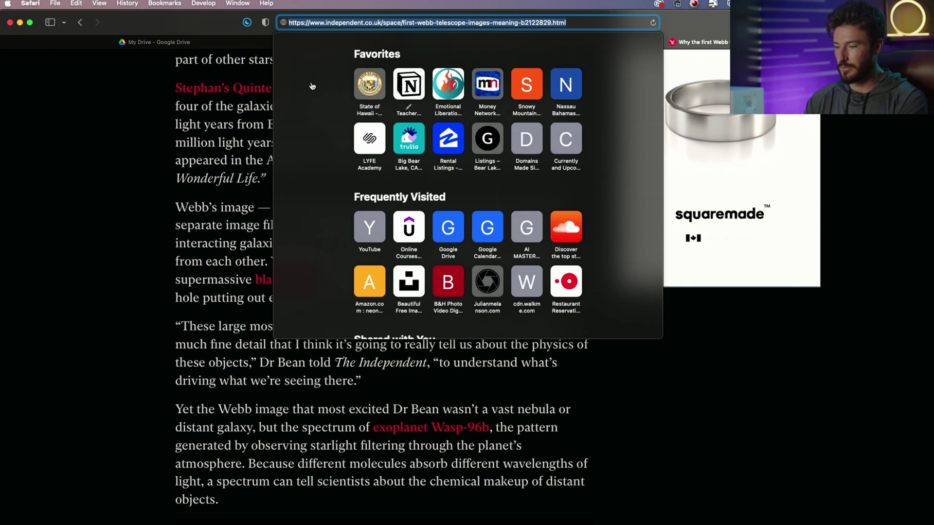
{"action": "key", "text": "super+grave"}
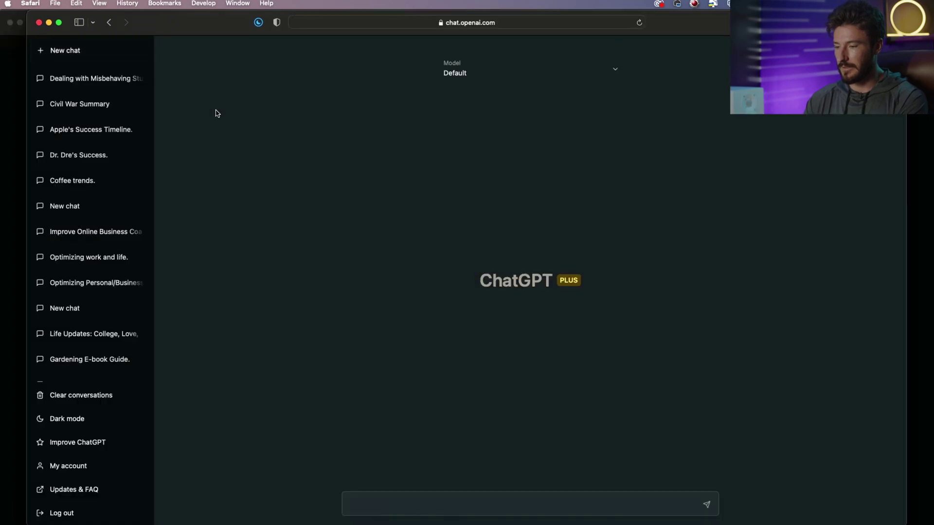
{"action": "left_click", "coordinate": [59, 23]}
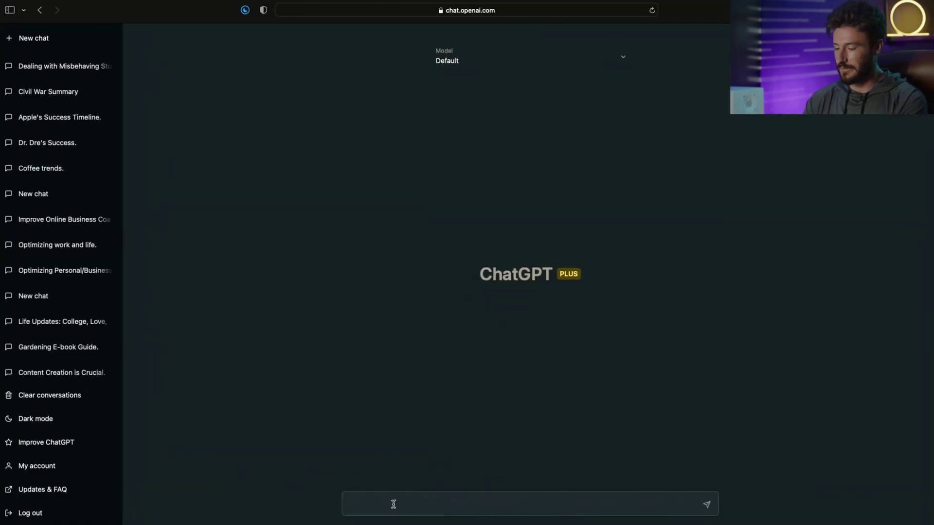
Ask ChatGPT to summarize the article's most important information into 10 bullets, pasting the article link.
{"action": "type", "text": "t"}
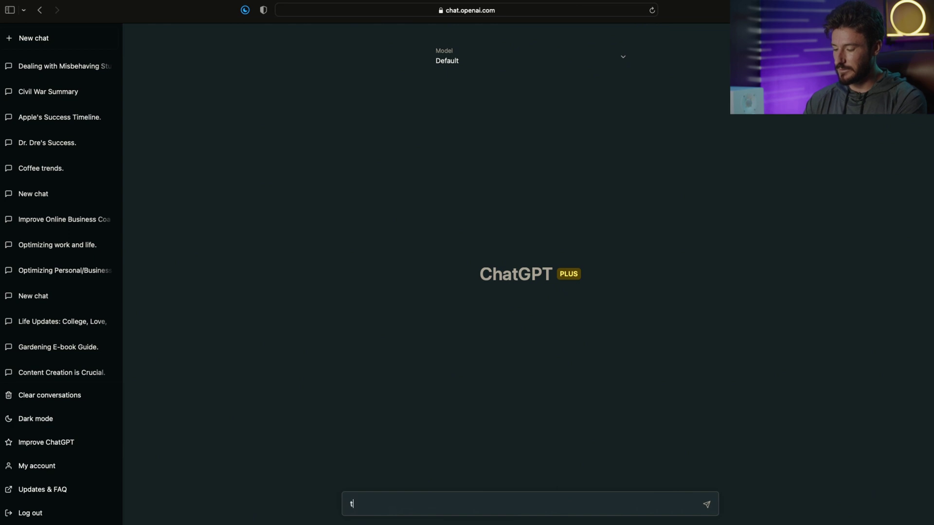
{"action": "type", "text": "ummarize the mos"}
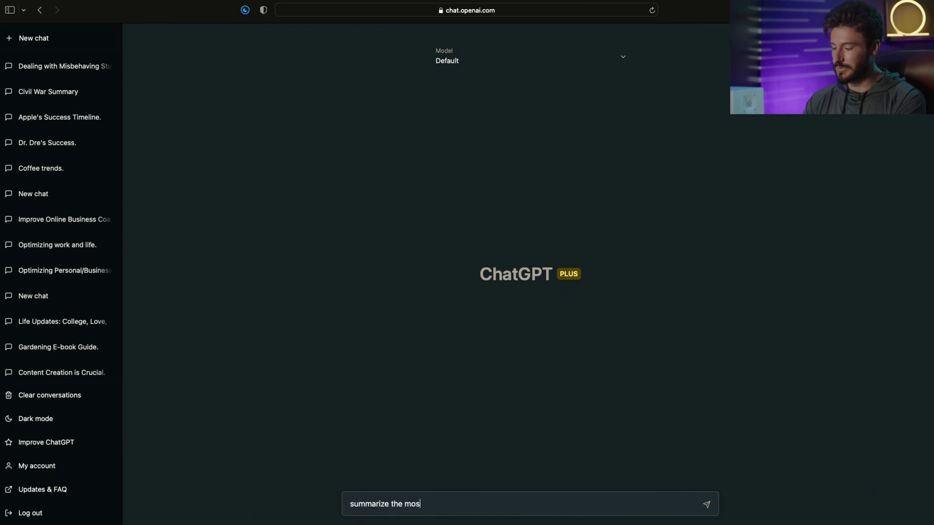
{"action": "type", "text": "t important informa"}
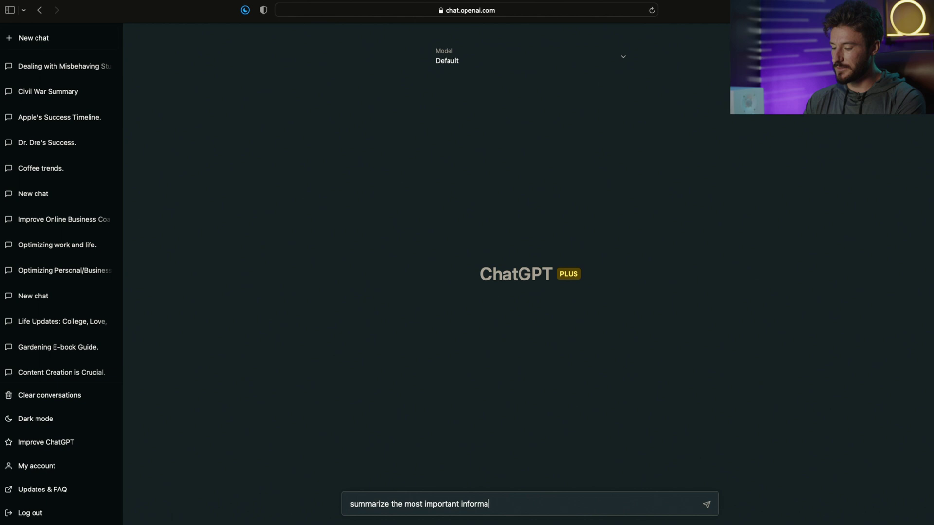
{"action": "type", "text": "tion from this art"}
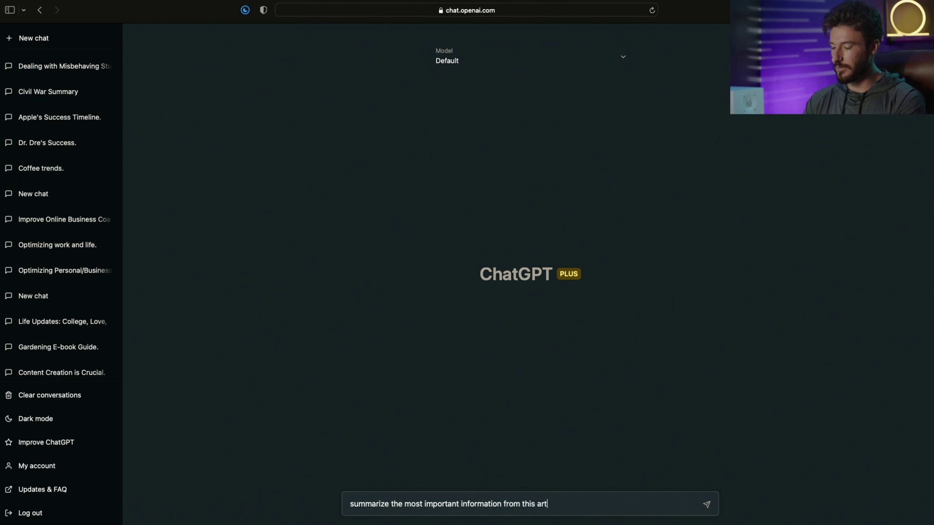
{"action": "type", "text": "icle into 10 bullet:"}
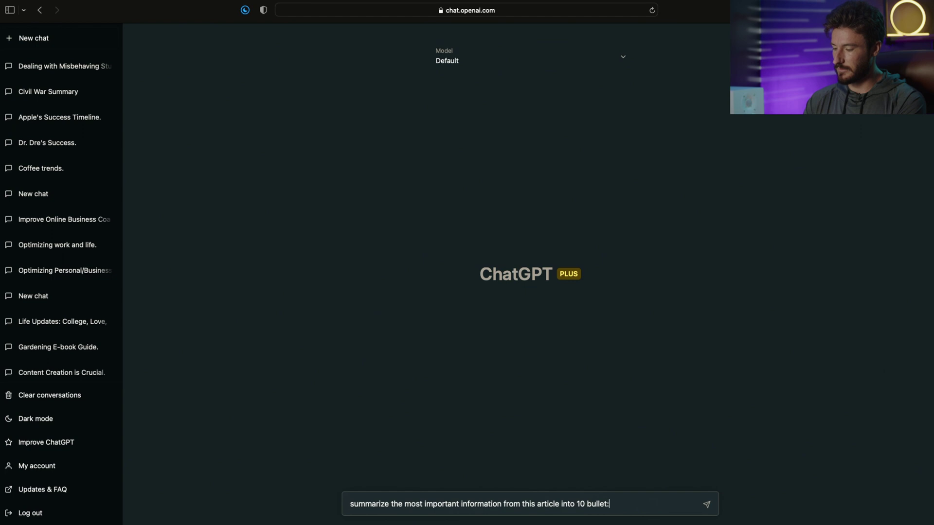
{"action": "key", "text": "super+v"}
{"action": "key", "text": "Return"}
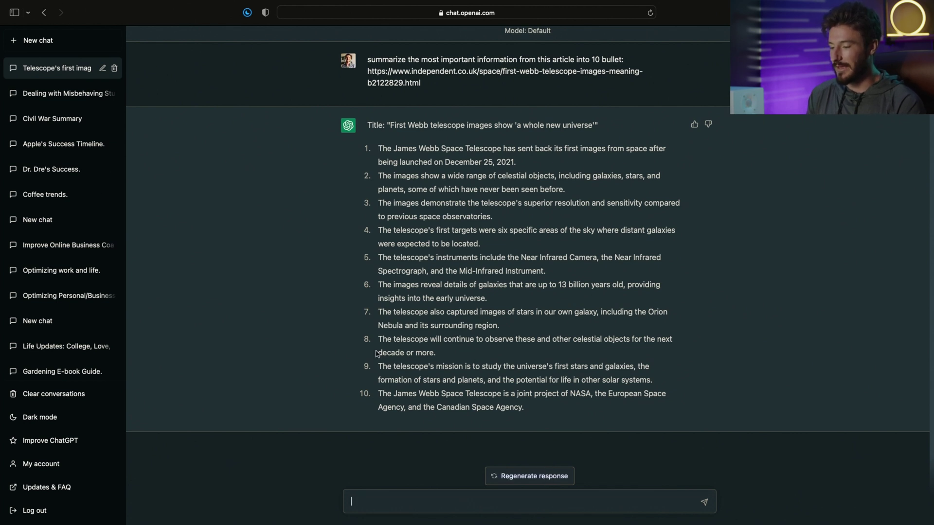
Highlight the Orion Nebula bullet, the joint-project note, and the Mid-Infrared Instrument and Near Infrared Spectrograph in bullet 5.
{"action": "left_click_drag", "start_coordinate": [378, 339], "coordinate": [375, 306]}
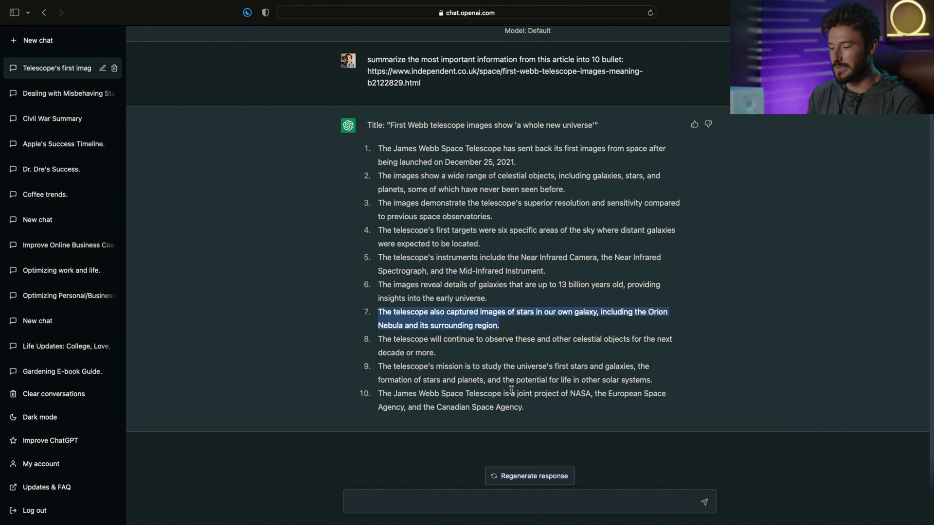
{"action": "left_click_drag", "start_coordinate": [393, 393], "coordinate": [532, 395]}
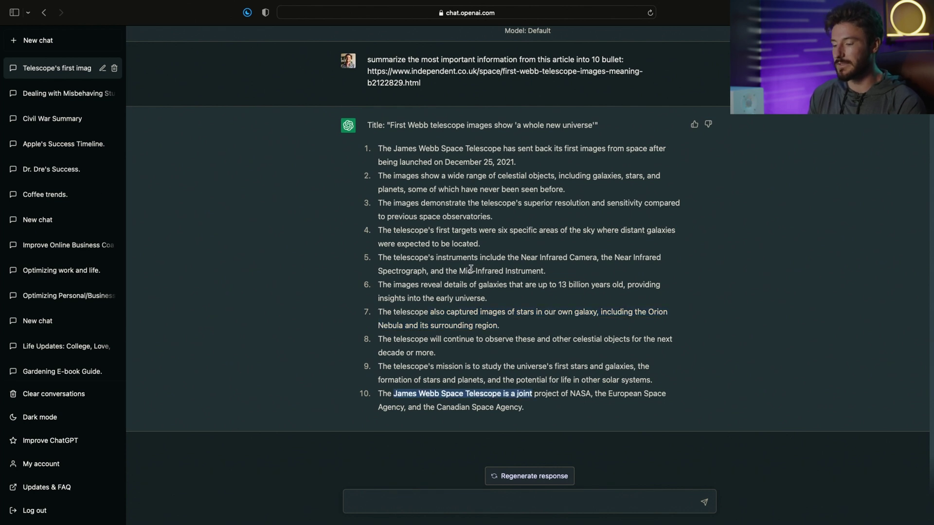
{"action": "left_click_drag", "start_coordinate": [461, 270], "coordinate": [547, 271]}
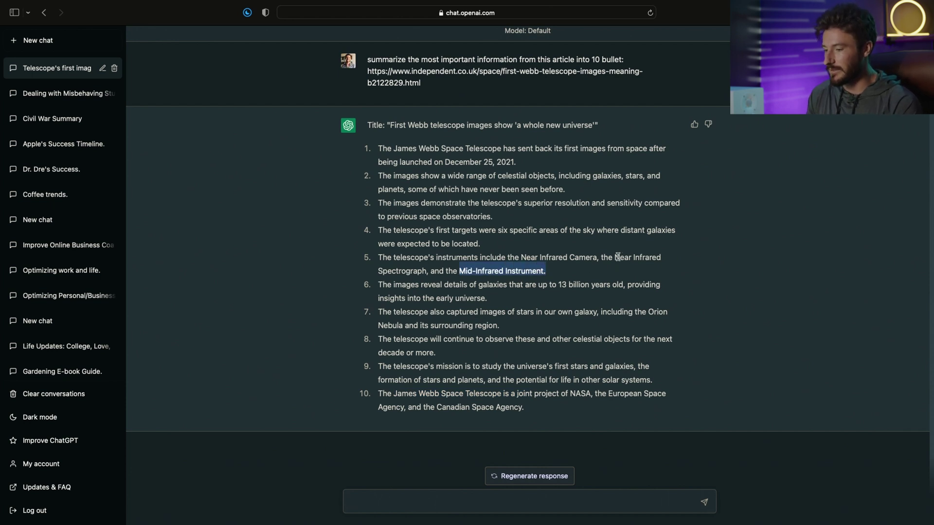
{"action": "left_click_drag", "start_coordinate": [614, 259], "coordinate": [425, 274]}
{"action": "key", "text": "super+c"}
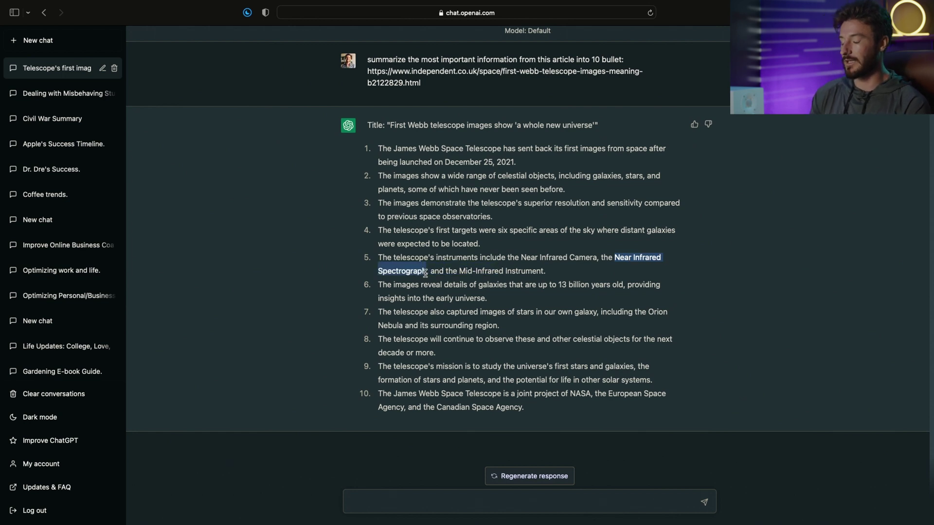
Ask 'what is a Near Infrared Spectrograph' and select ChatGPT's NIRSpec explanation.
{"action": "left_click", "coordinate": [397, 497]}
{"action": "type", "text": "what"}
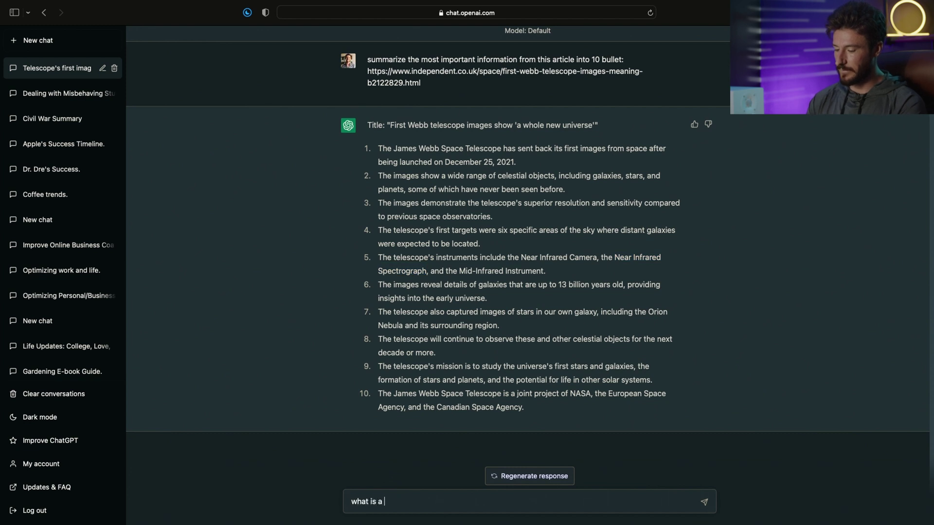
{"action": "type", "text": " is a"}
{"action": "key", "text": "super+v"}
{"action": "key", "text": "Return"}
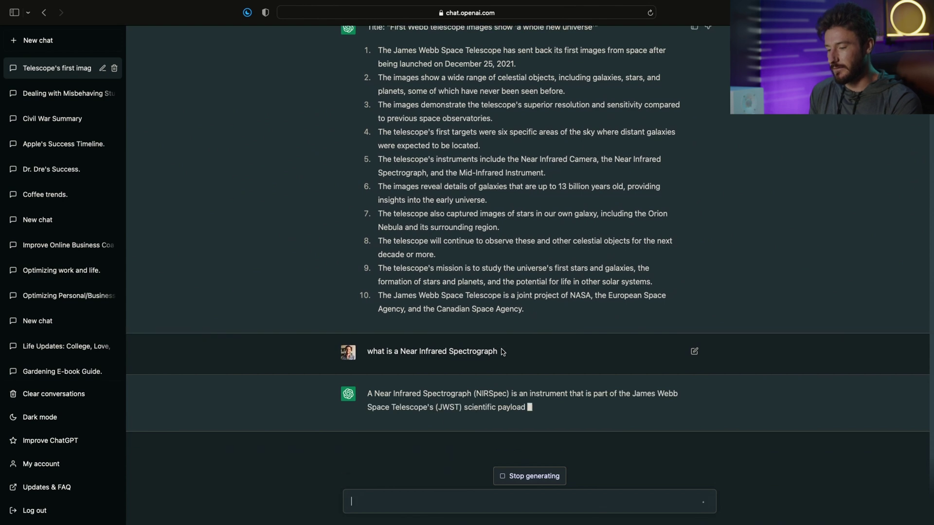
{"action": "left_click_drag", "start_coordinate": [664, 410], "coordinate": [366, 254]}
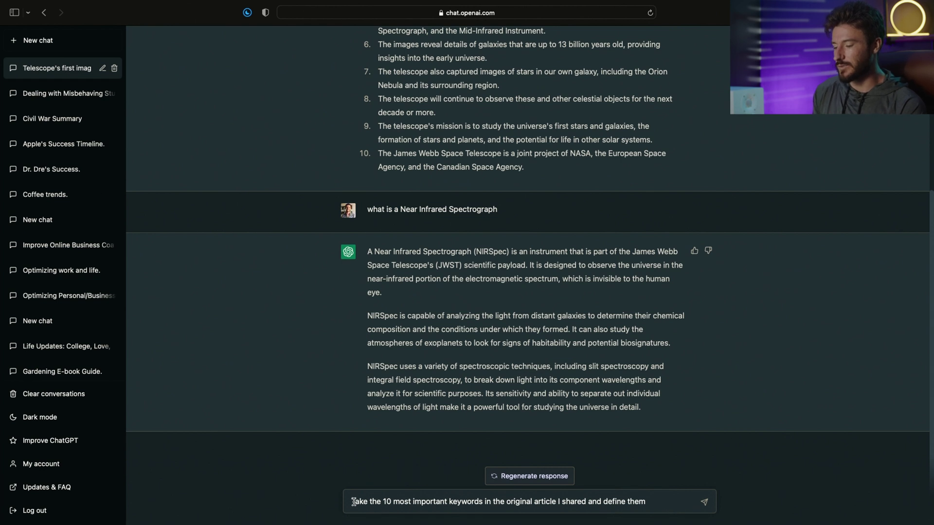
Review and send the prompt asking ChatGPT to define the article's 10 most important keywords.
{"action": "right_click", "coordinate": [353, 501]}
{"action": "key", "text": "Escape"}
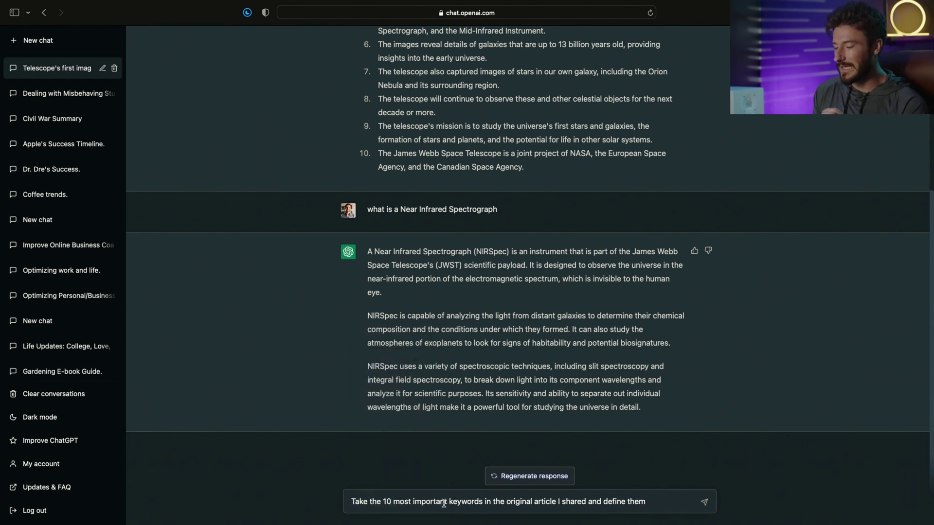
{"action": "left_click_drag", "start_coordinate": [444, 502], "coordinate": [652, 503]}
{"action": "left_click", "coordinate": [653, 502]}
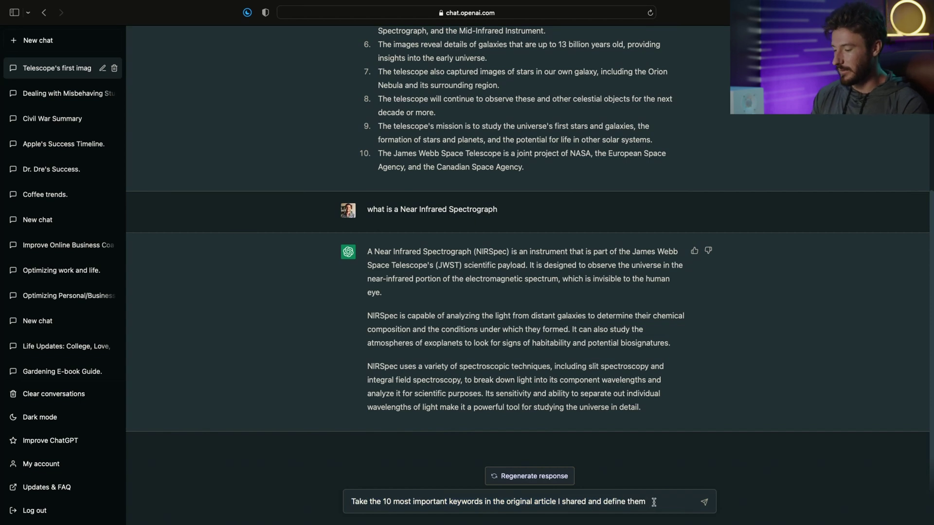
{"action": "key", "text": "Return"}
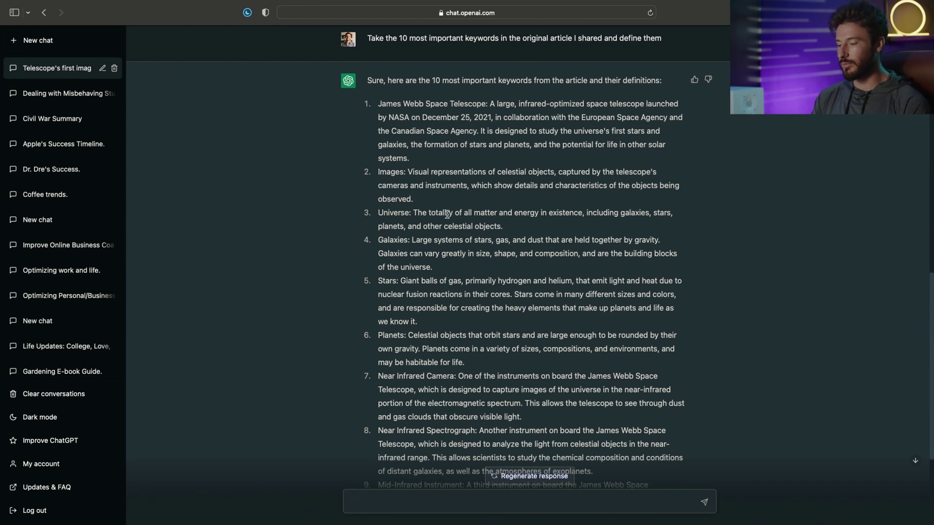
Scroll through the keyword definitions and highlight the Orion Nebula definition.
{"action": "scroll", "coordinate": [452, 209], "scroll_direction": "down", "scroll_amount": 3}
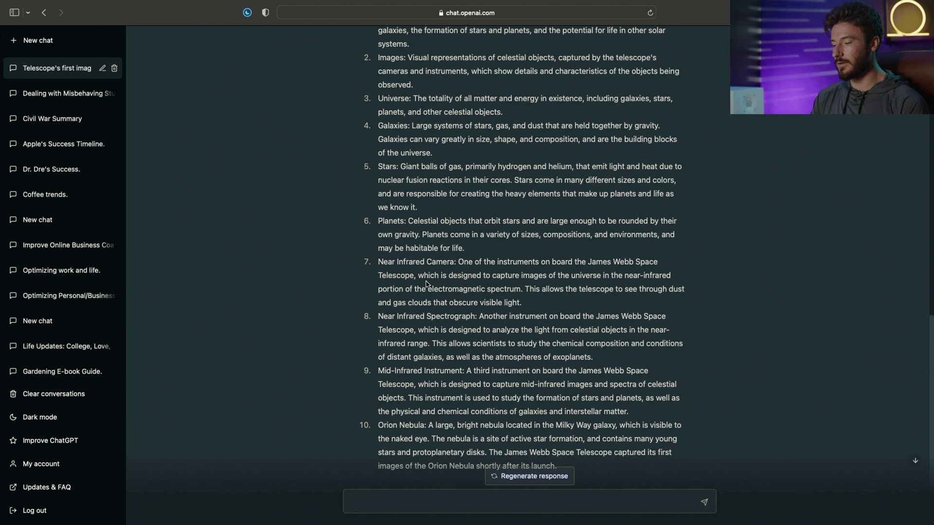
{"action": "scroll", "coordinate": [426, 369], "scroll_direction": "down", "scroll_amount": 1}
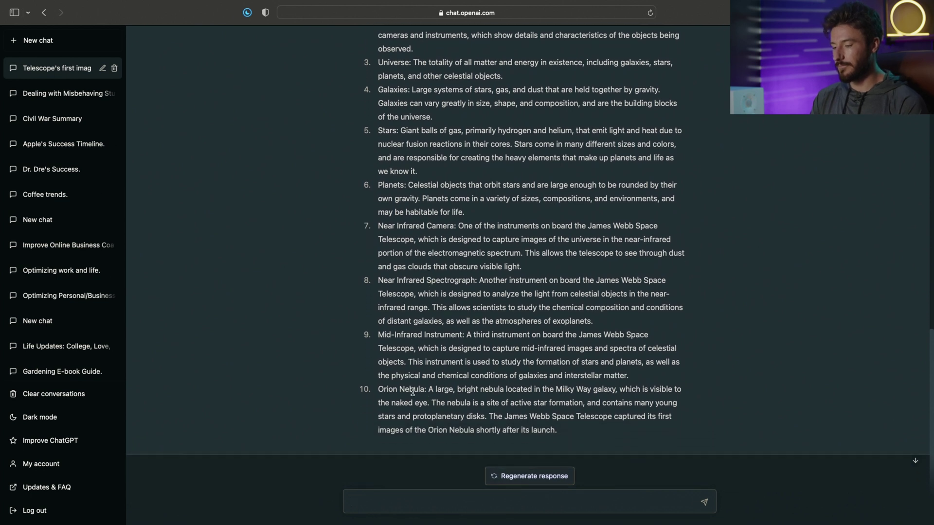
{"action": "left_click_drag", "start_coordinate": [400, 389], "coordinate": [467, 388]}
{"action": "left_click_drag", "start_coordinate": [564, 430], "coordinate": [374, 400]}
Draft the question 'What other events and information is related to this topic that I should learn'.
{"action": "left_click", "coordinate": [391, 497]}
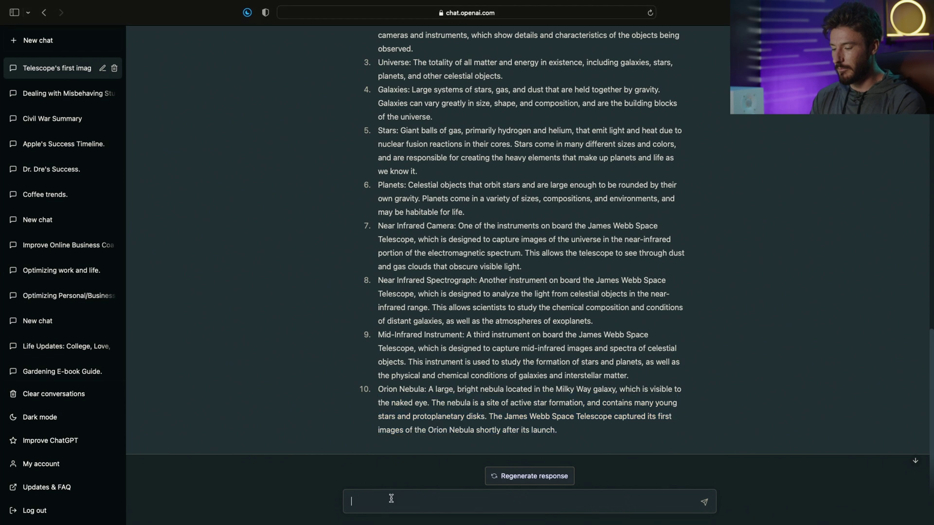
{"action": "type", "text": "What other events and information is related to this topic that I should learn"}
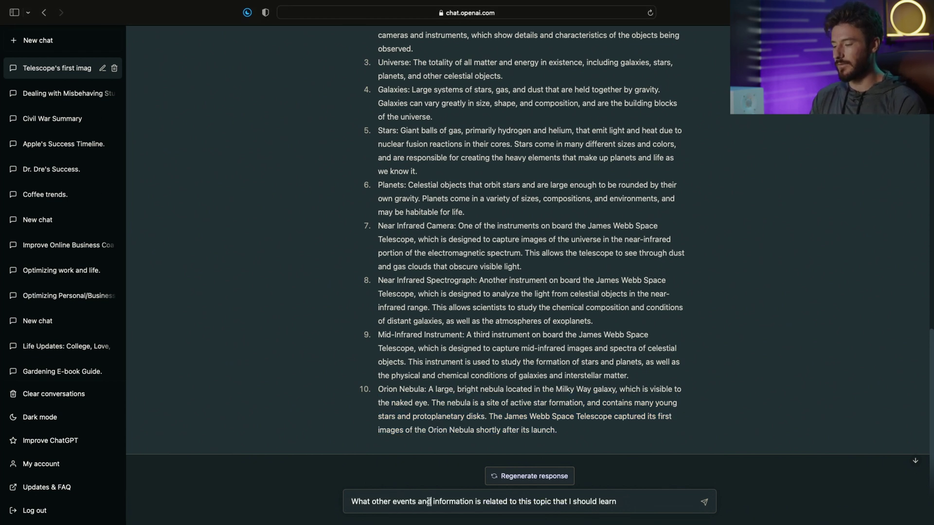
{"action": "left_click_drag", "start_coordinate": [429, 501], "coordinate": [517, 501]}
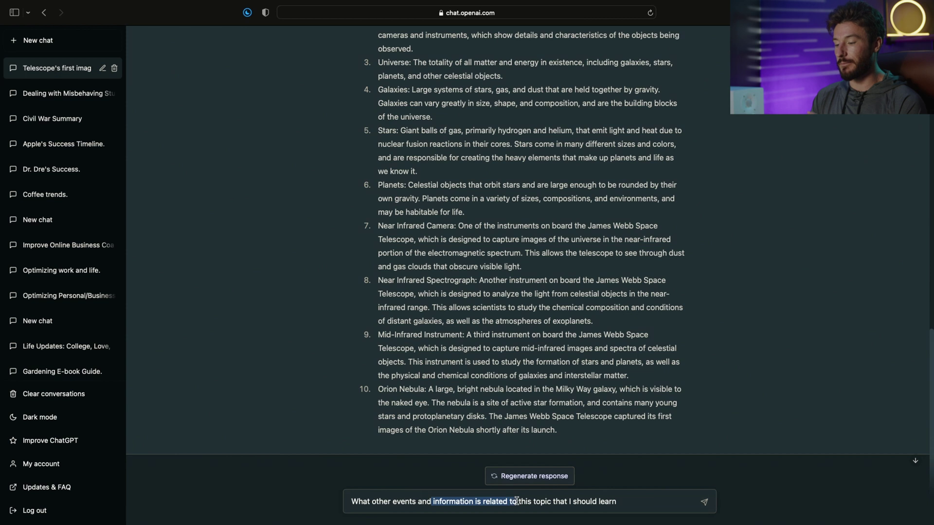
{"action": "left_click", "coordinate": [624, 502]}
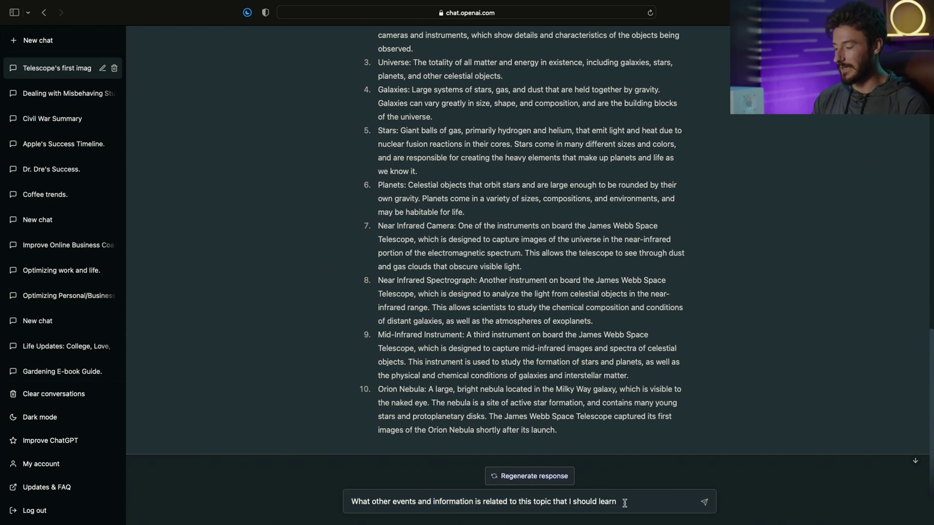
{"action": "key", "text": "Return"}
{"action": "left_click_drag", "start_coordinate": [415, 96], "coordinate": [569, 111]}
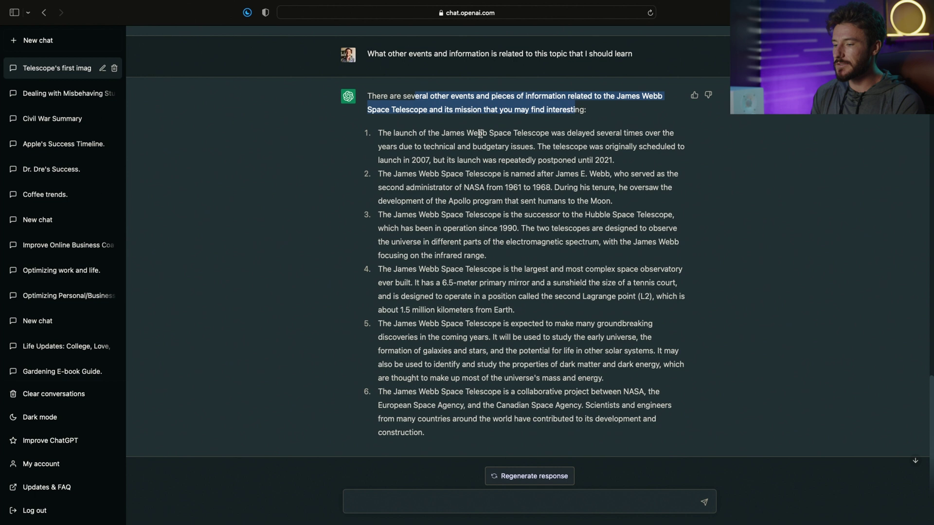
{"action": "left_click_drag", "start_coordinate": [392, 133], "coordinate": [592, 129]}
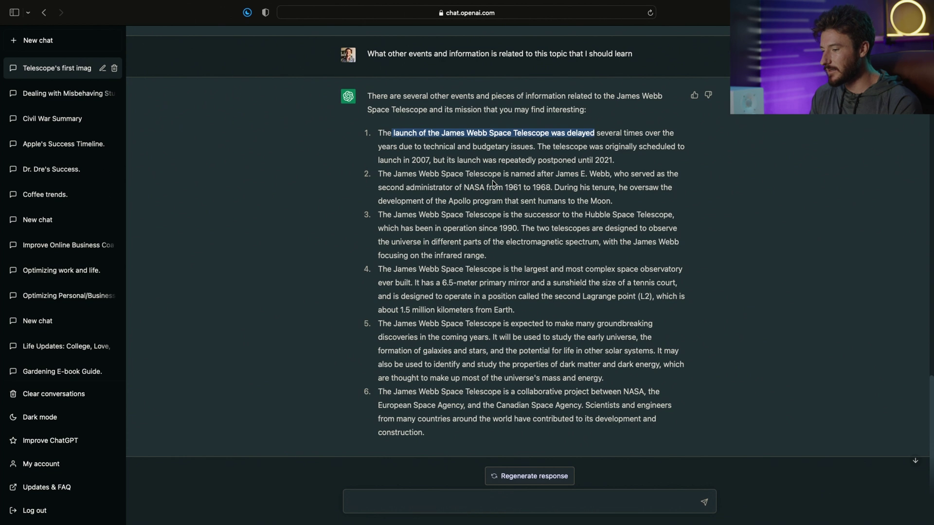
{"action": "scroll", "coordinate": [493, 183], "scroll_direction": "down", "scroll_amount": 1}
{"action": "left_click_drag", "start_coordinate": [571, 191], "coordinate": [671, 194]}
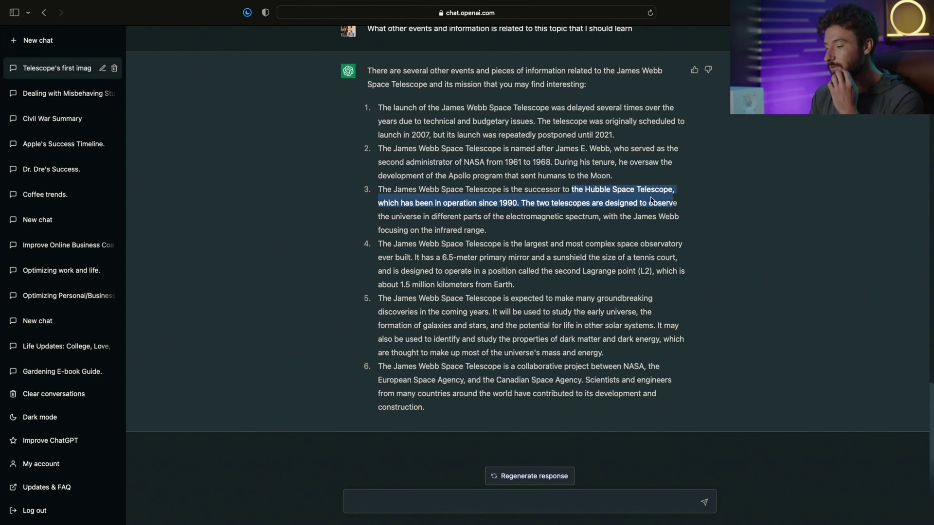
{"action": "left_click_drag", "start_coordinate": [483, 246], "coordinate": [593, 307]}
{"action": "left_click", "coordinate": [424, 504]}
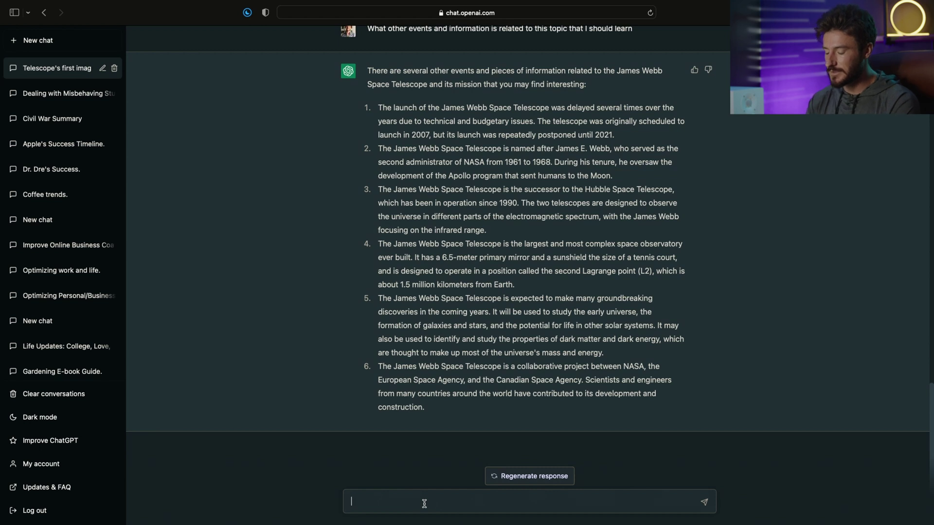
Paste the question about other significant historical space exploration events into the message box.
{"action": "type", "text": "what are 10 other significant historical events different from the James Webb space telescope that someone interested in space would want to know"}
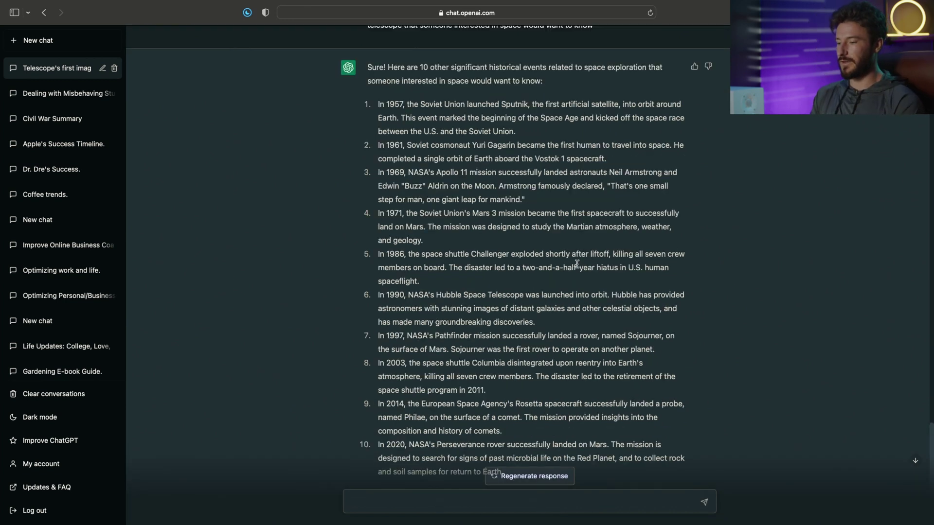
{"action": "scroll", "coordinate": [514, 200], "scroll_direction": "down", "scroll_amount": 1}
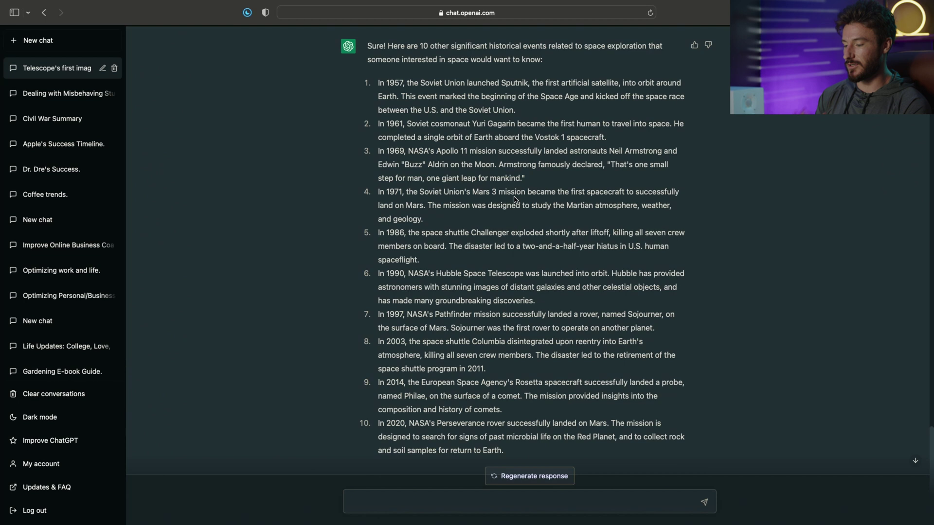
{"action": "scroll", "coordinate": [461, 283], "scroll_direction": "down", "scroll_amount": 2}
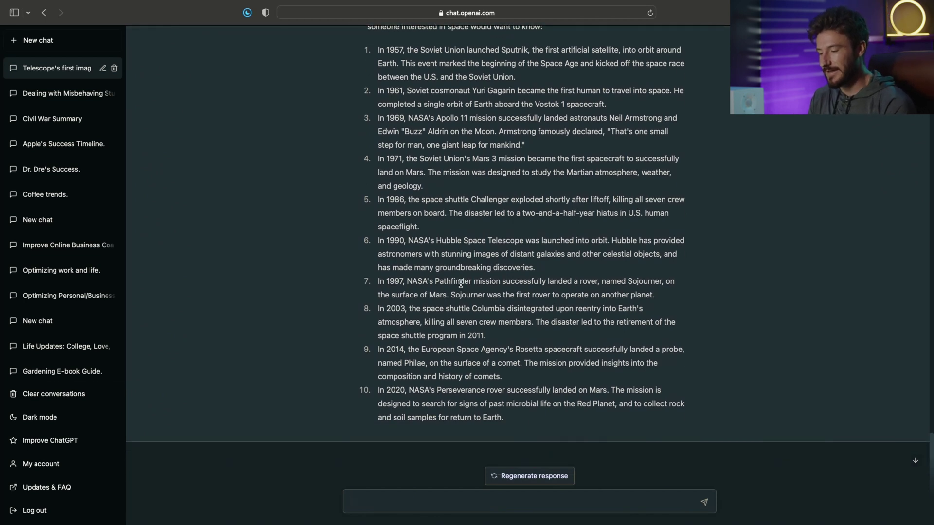
{"action": "scroll", "coordinate": [460, 283], "scroll_direction": "down", "scroll_amount": 1}
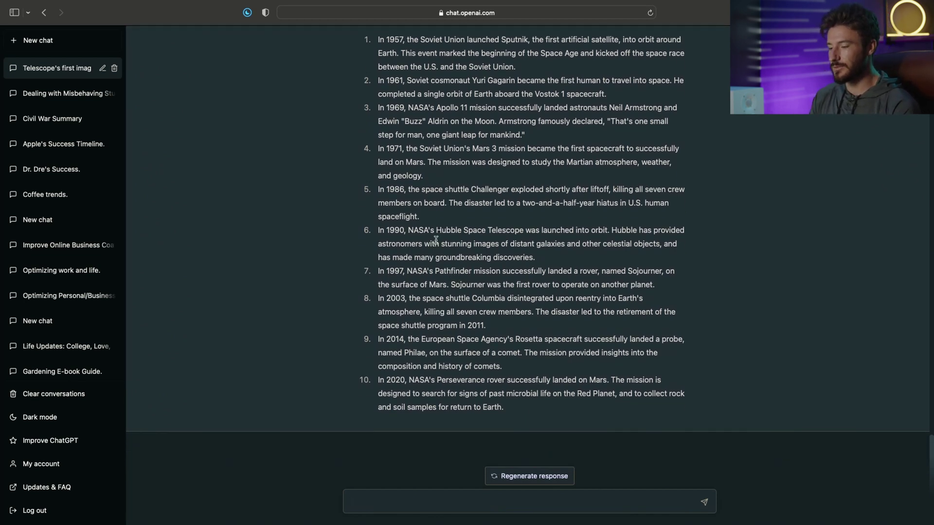
{"action": "left_click_drag", "start_coordinate": [435, 229], "coordinate": [548, 229]}
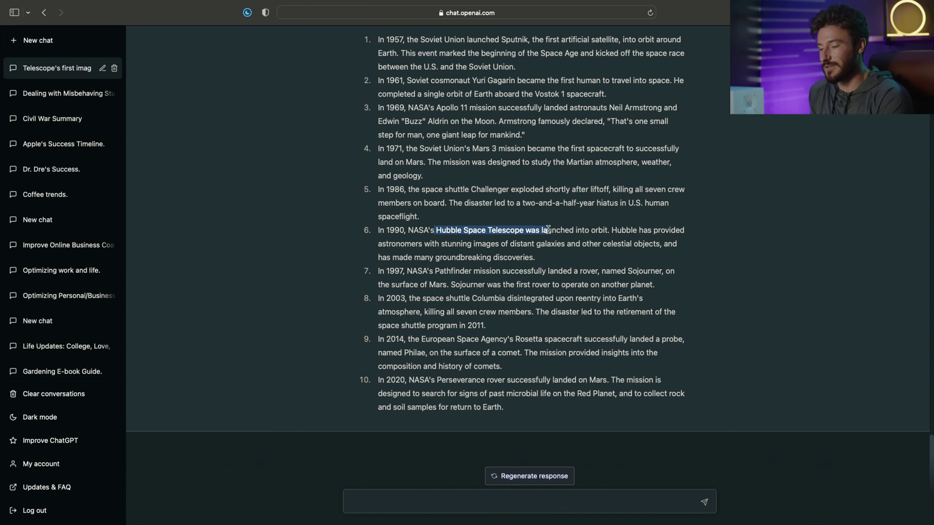
{"action": "left_click", "coordinate": [431, 506]}
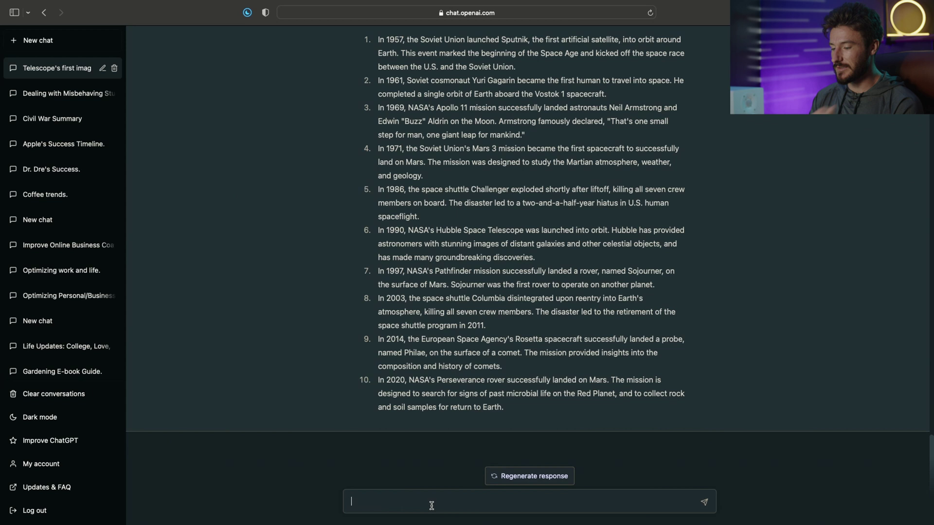
Type the prompt comparing the similarities and differences of the James Webb and Hubble space telescopes.
{"action": "type", "text": "co"}
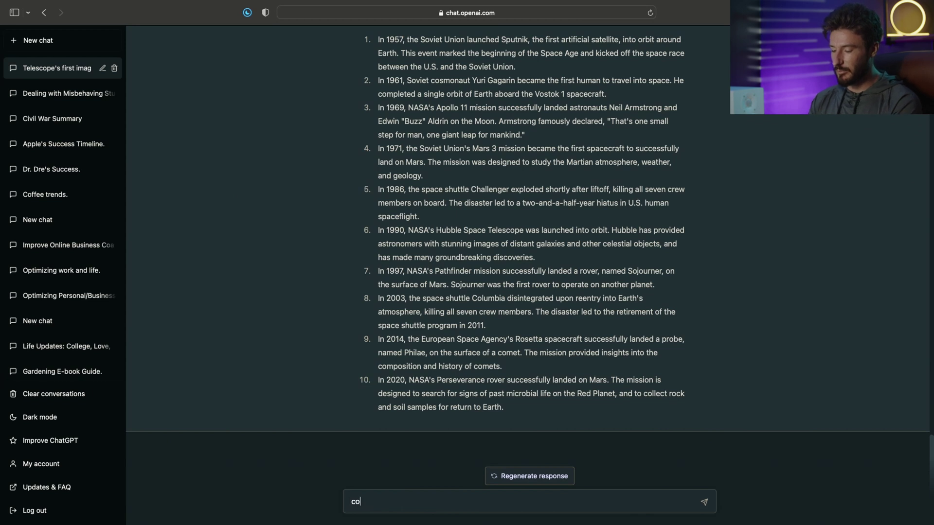
{"action": "type", "text": "mpare the s"}
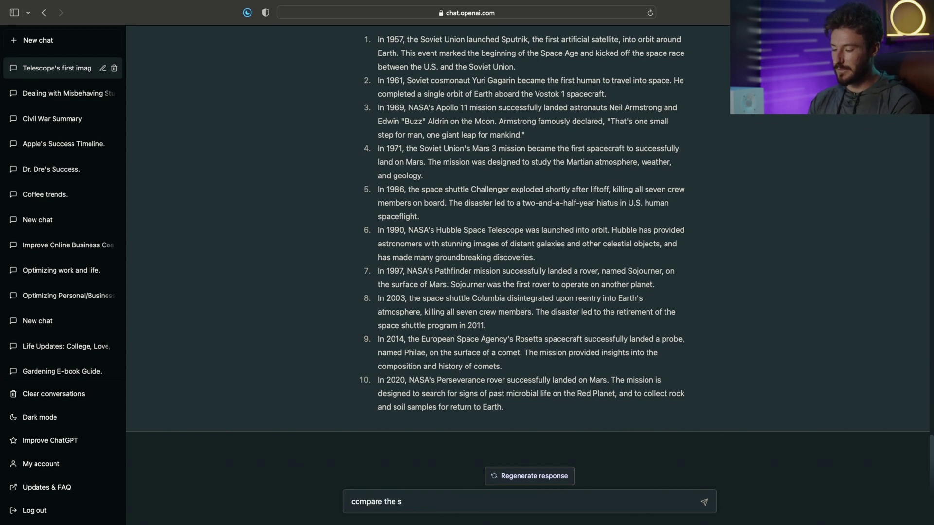
{"action": "type", "text": "imilarities and "}
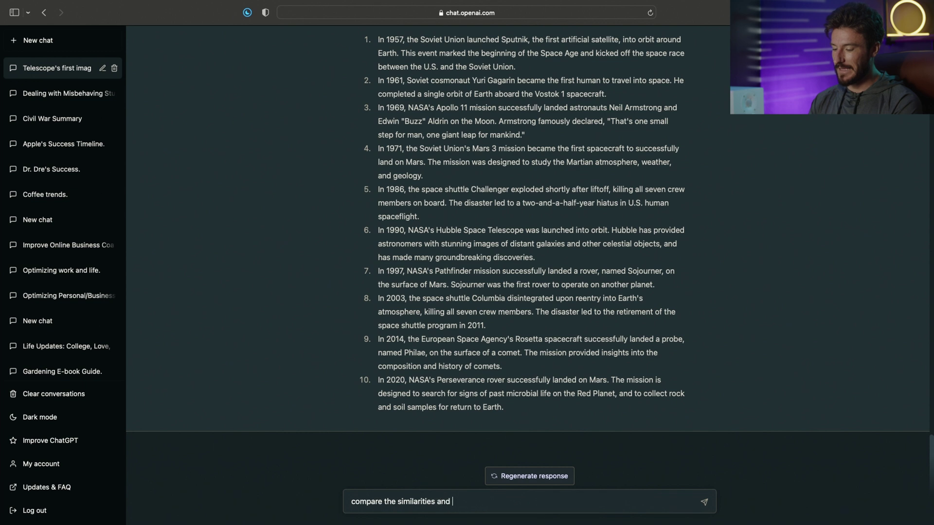
{"action": "type", "text": "differences of "}
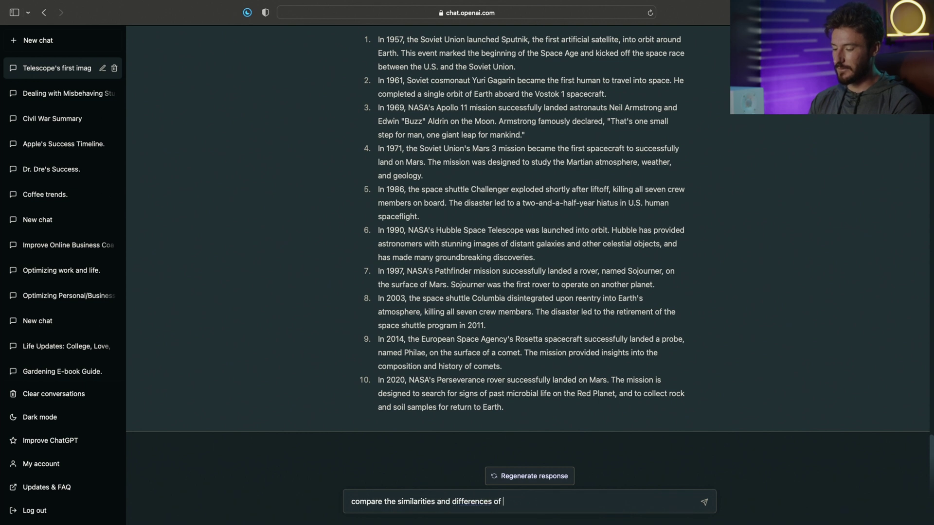
{"action": "type", "text": "the James web"}
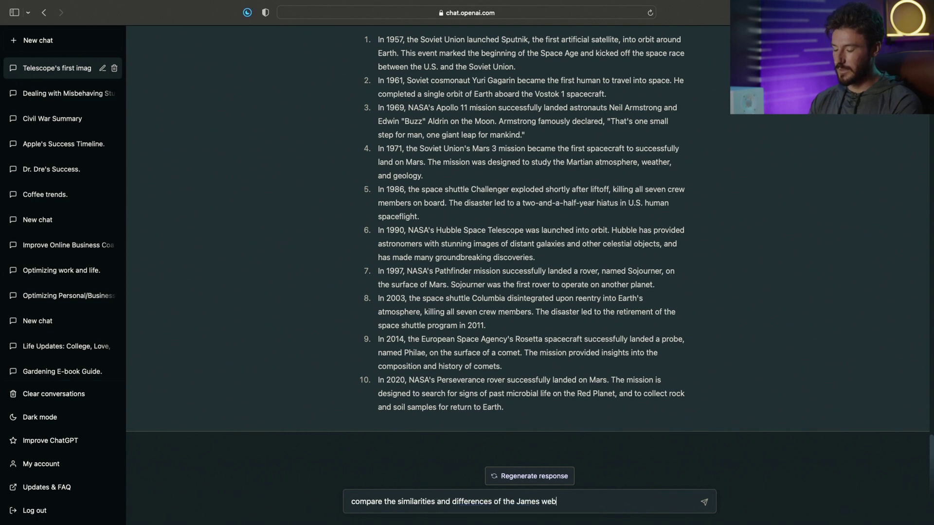
{"action": "type", "text": "b space t"}
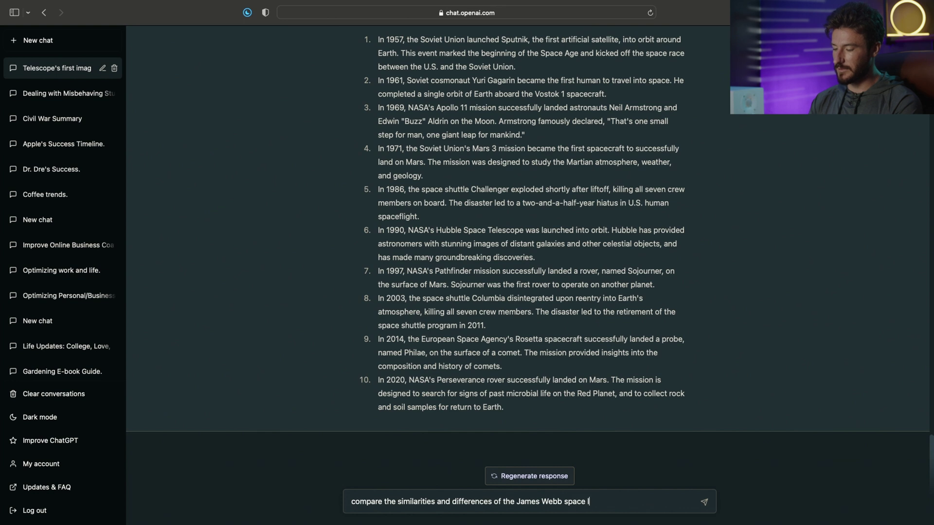
{"action": "type", "text": "elescope and"}
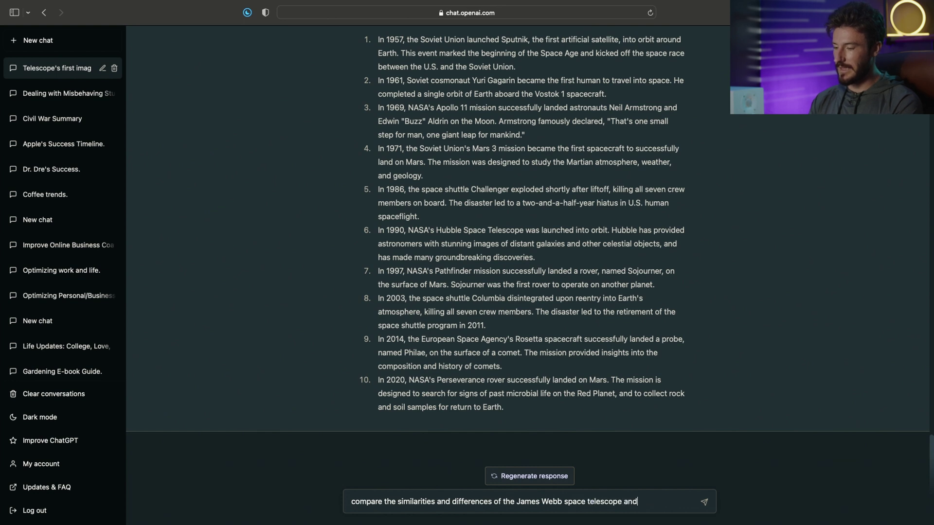
{"action": "type", "text": " the hubb"}
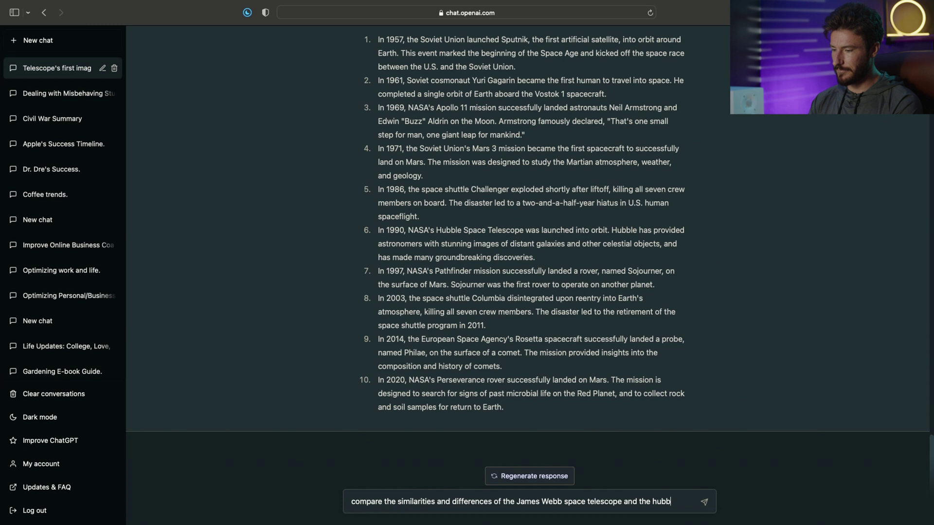
{"action": "type", "text": "le space teles"}
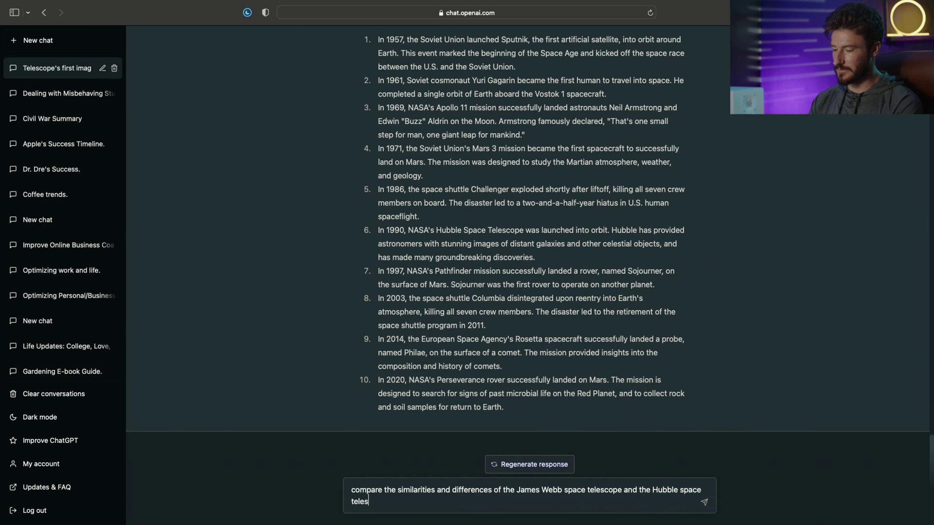
{"action": "type", "text": "cope"}
{"action": "type", "text": ". Explain the "}
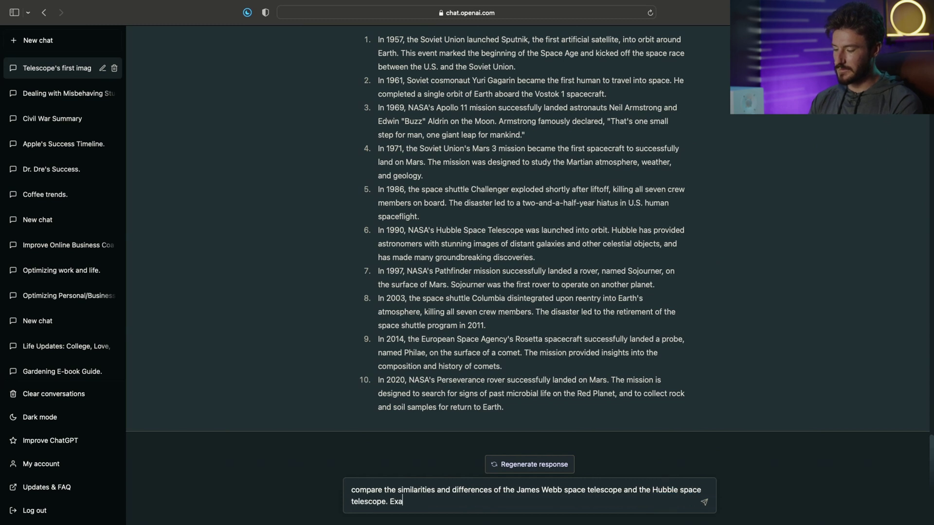
{"action": "type", "text": "differences"}
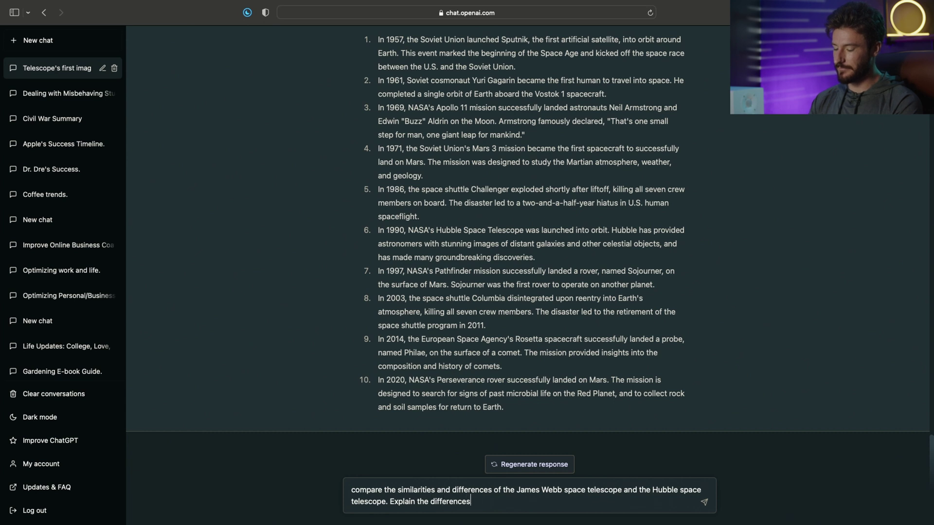
{"action": "type", "text": " in simple"}
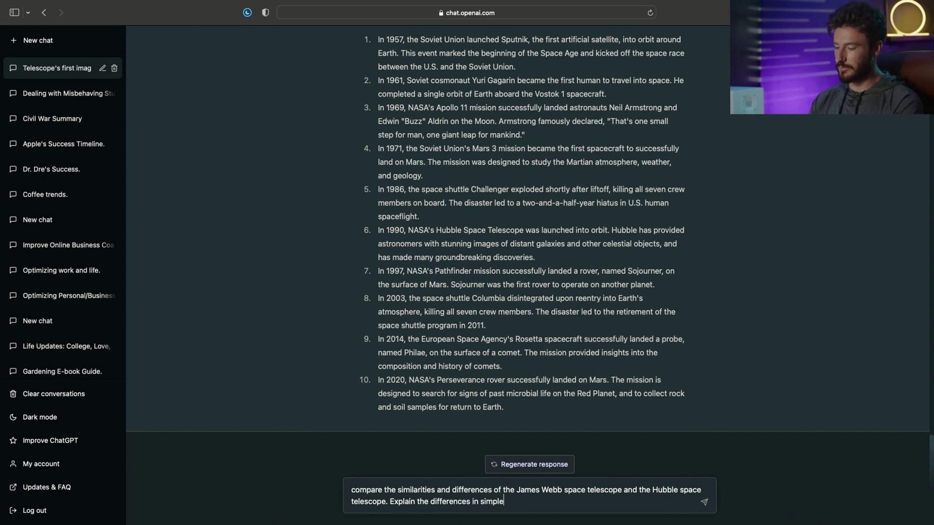
{"action": "type", "text": " terms that the"}
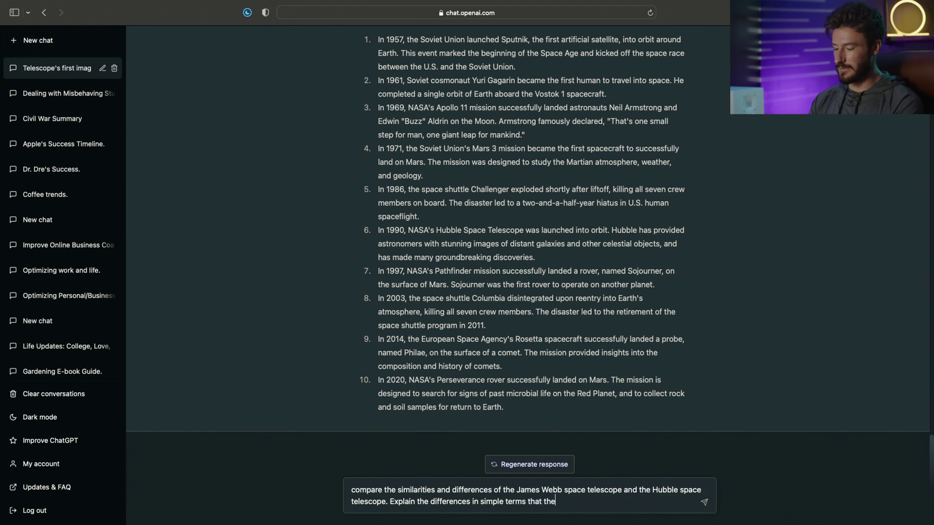
{"action": "type", "text": " average person "}
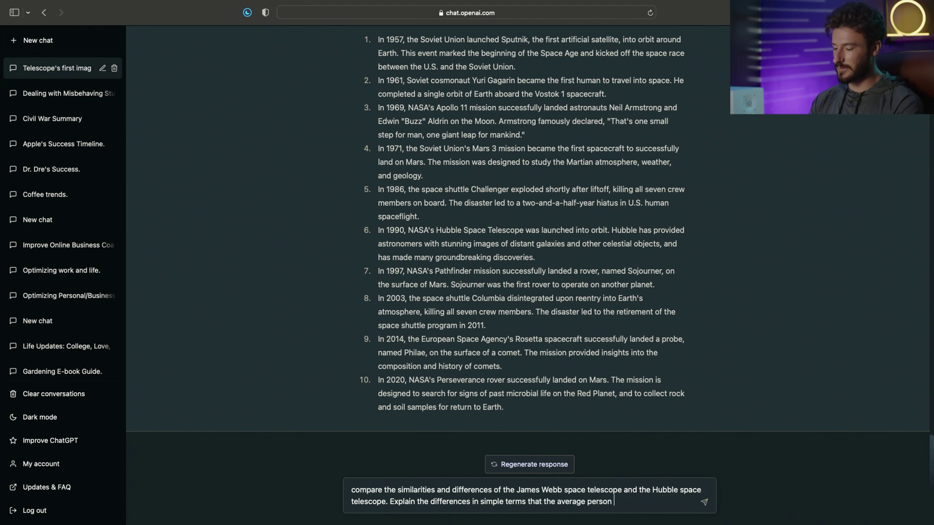
{"action": "type", "text": "would "}
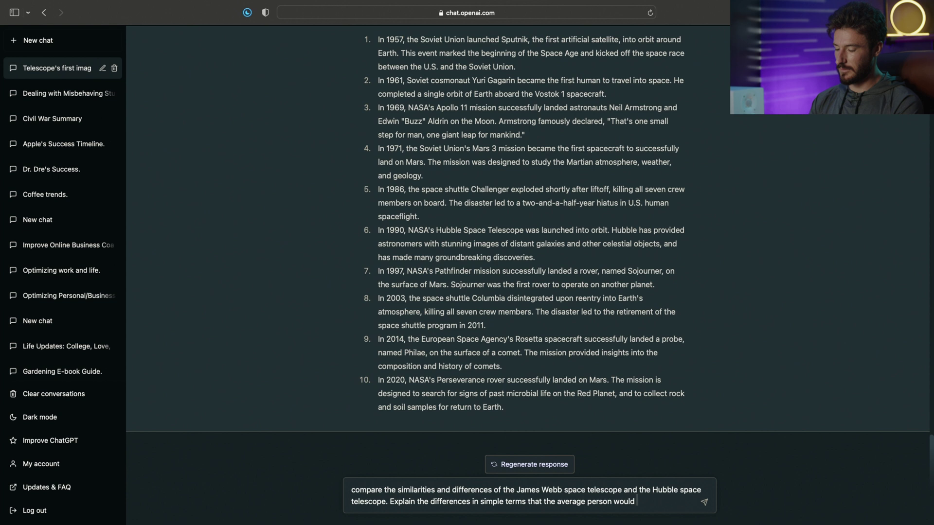
{"action": "type", "text": "understand and find"}
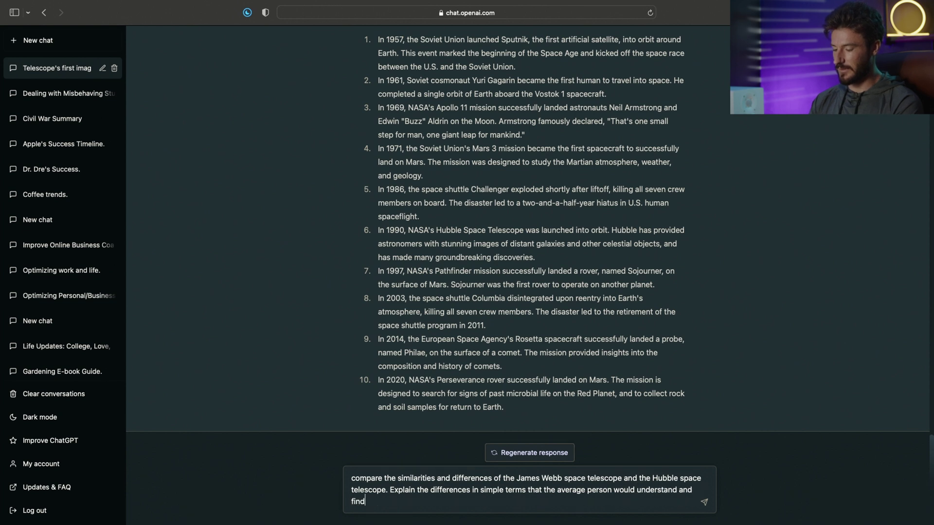
{"action": "type", "text": " interesting"}
Send the Webb vs Hubble comparison and read its six points, from Size down to the Overall summary.
{"action": "key", "text": "Return"}
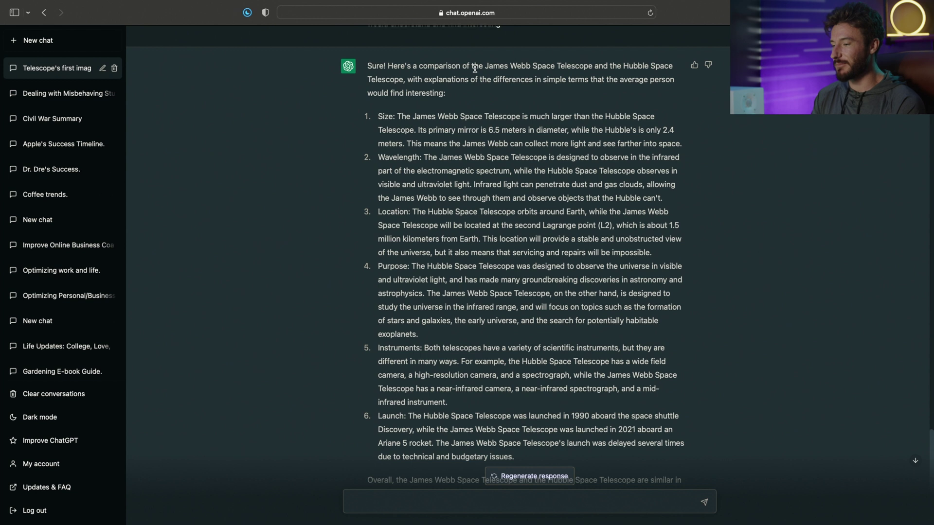
{"action": "left_click_drag", "start_coordinate": [474, 68], "coordinate": [528, 75]}
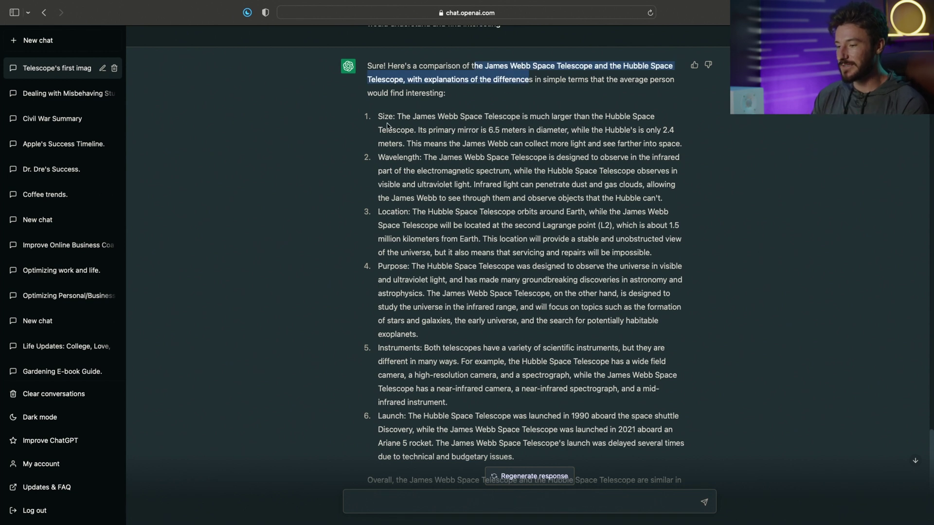
{"action": "left_click_drag", "start_coordinate": [379, 116], "coordinate": [408, 117]}
{"action": "left_click", "coordinate": [400, 172]}
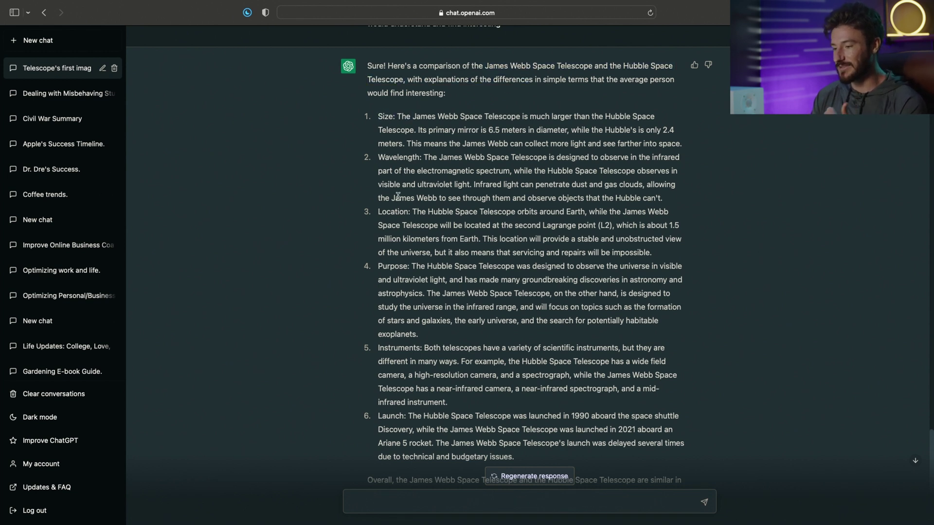
{"action": "scroll", "coordinate": [398, 312], "scroll_direction": "down", "scroll_amount": 2}
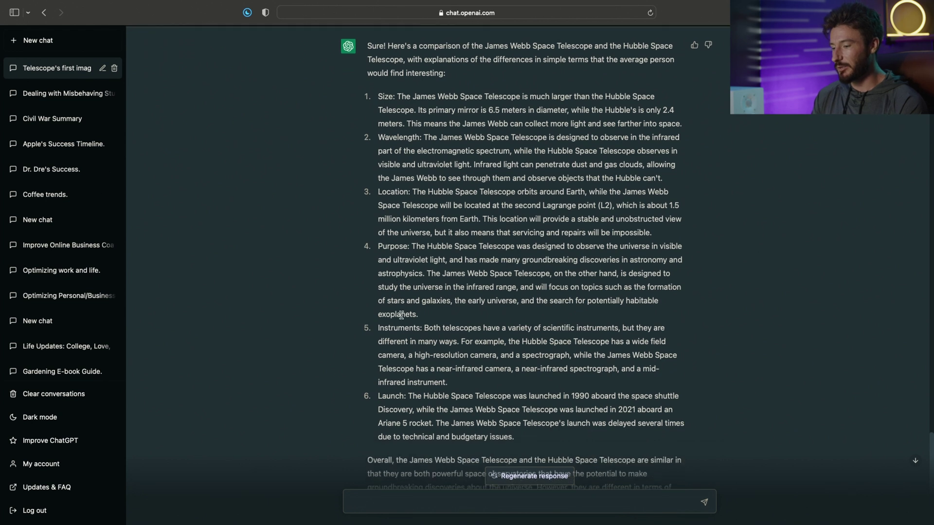
{"action": "scroll", "coordinate": [409, 404], "scroll_direction": "down", "scroll_amount": 1}
{"action": "scroll", "coordinate": [425, 381], "scroll_direction": "down", "scroll_amount": 1}
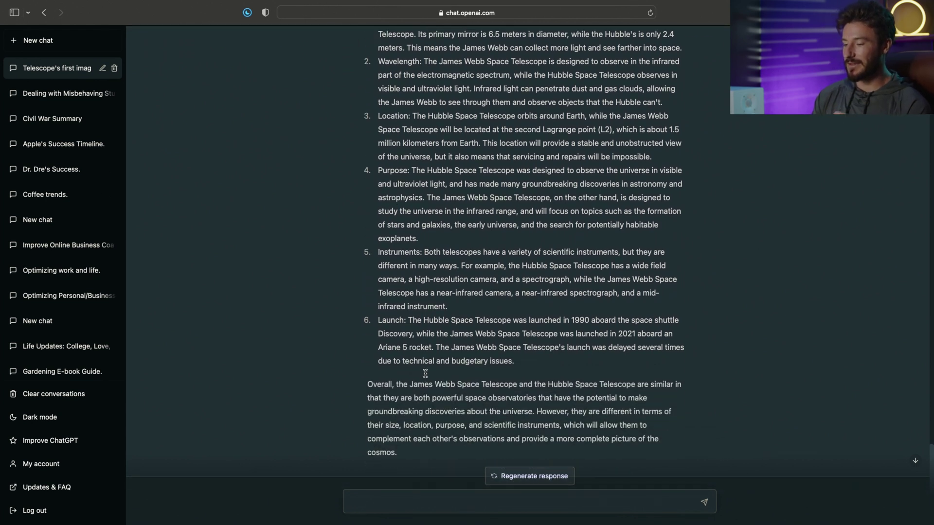